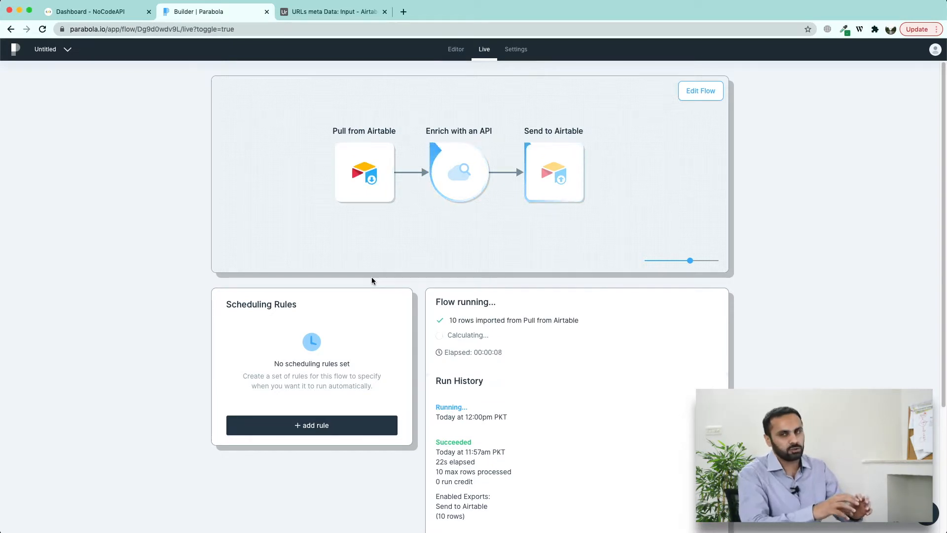
Switch to the URLs meta Data base in Airtable and widen the Description column of the Output table
left_click_drag(436, 409, 473, 410)
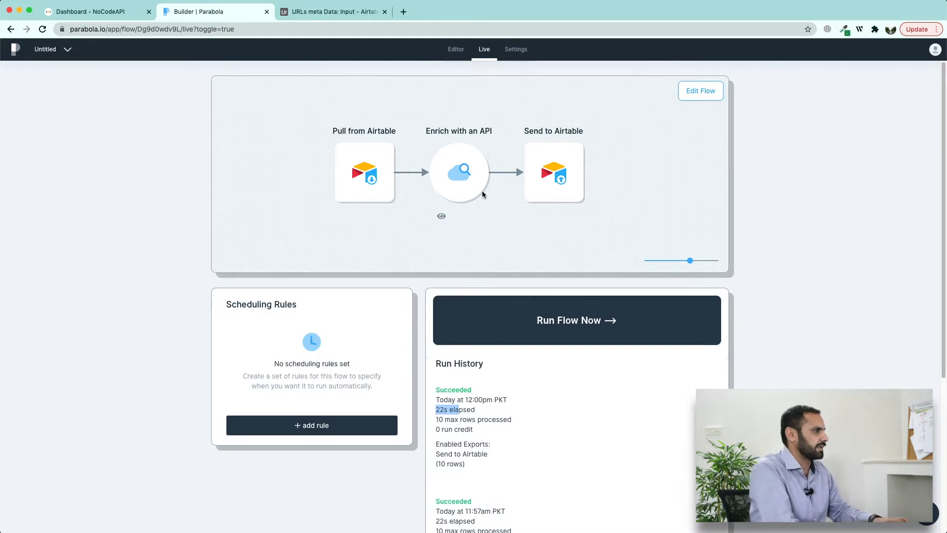
left_click(331, 12)
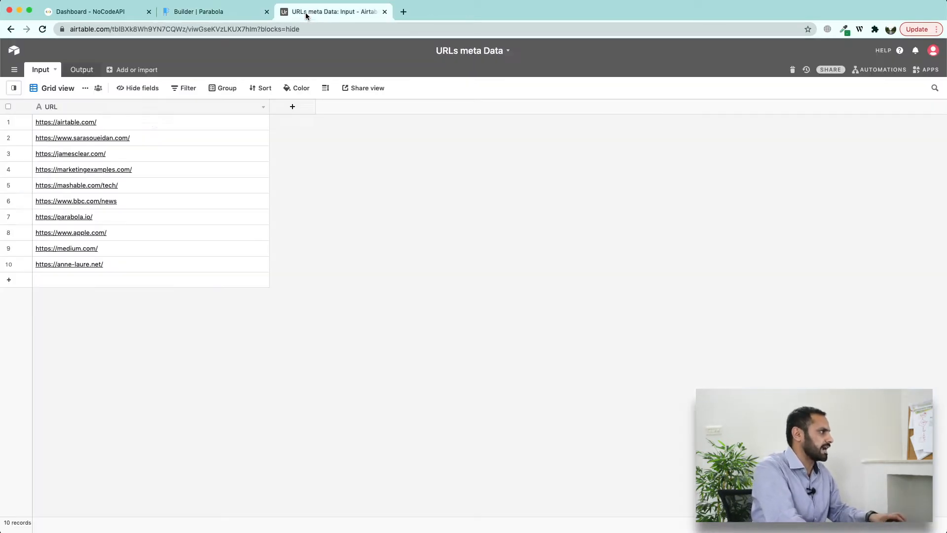
left_click(82, 71)
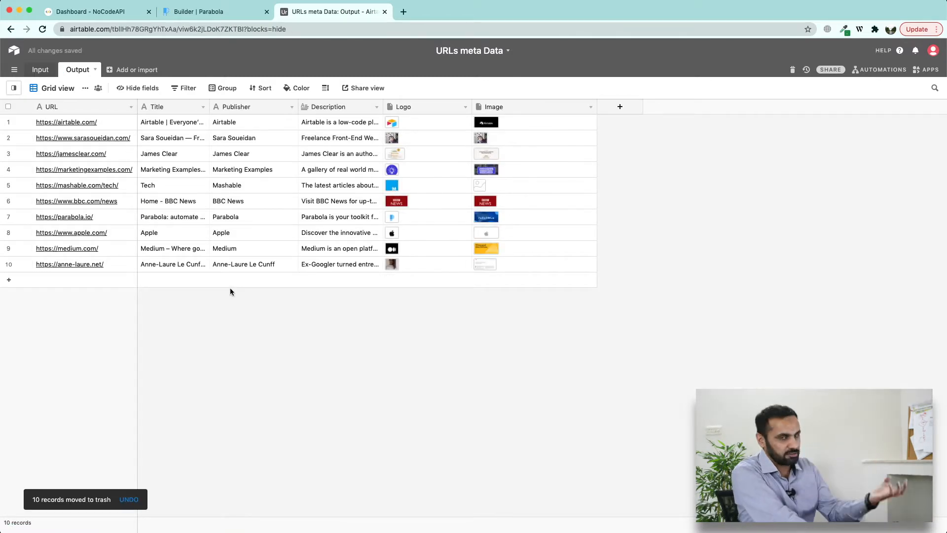
left_click_drag(383, 107, 630, 105)
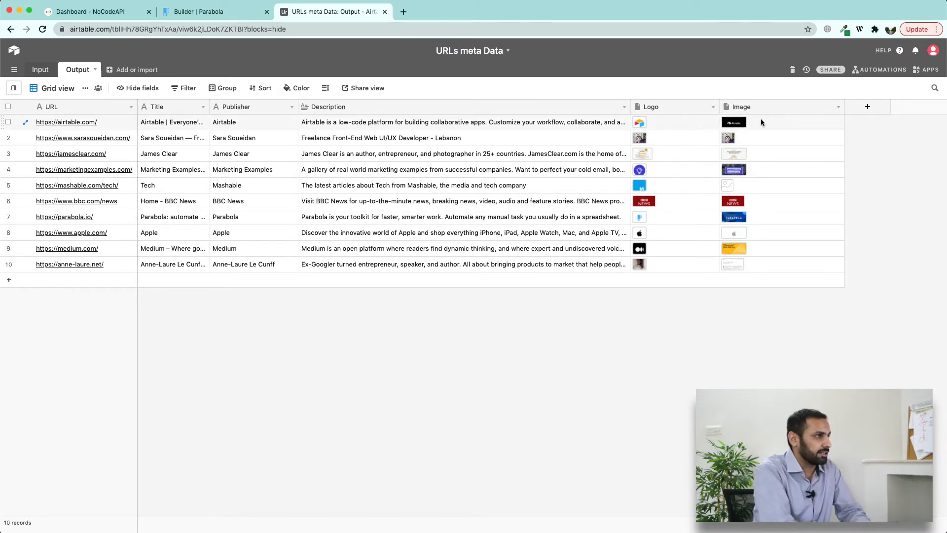
Preview the Image attachment of the airtable.com record at full size and return to the grid
left_click(742, 122)
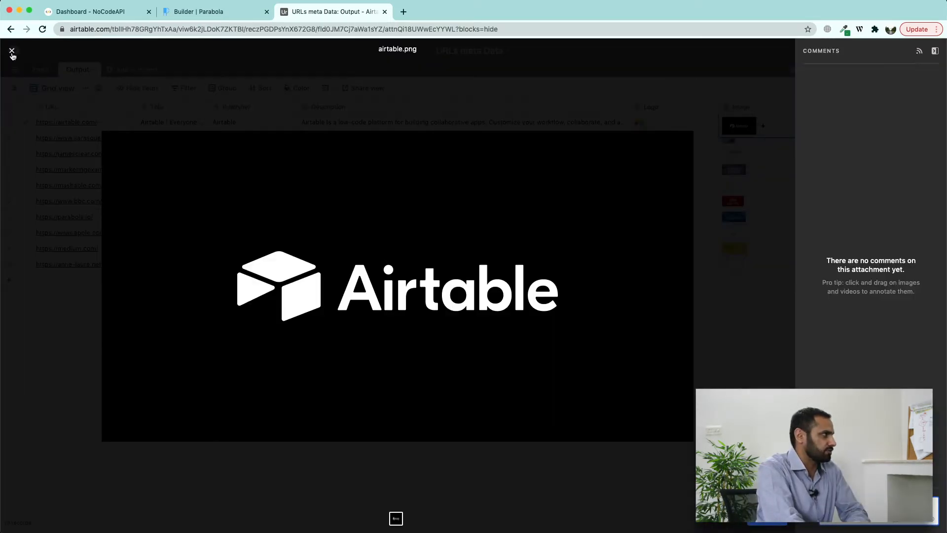
left_click(12, 53)
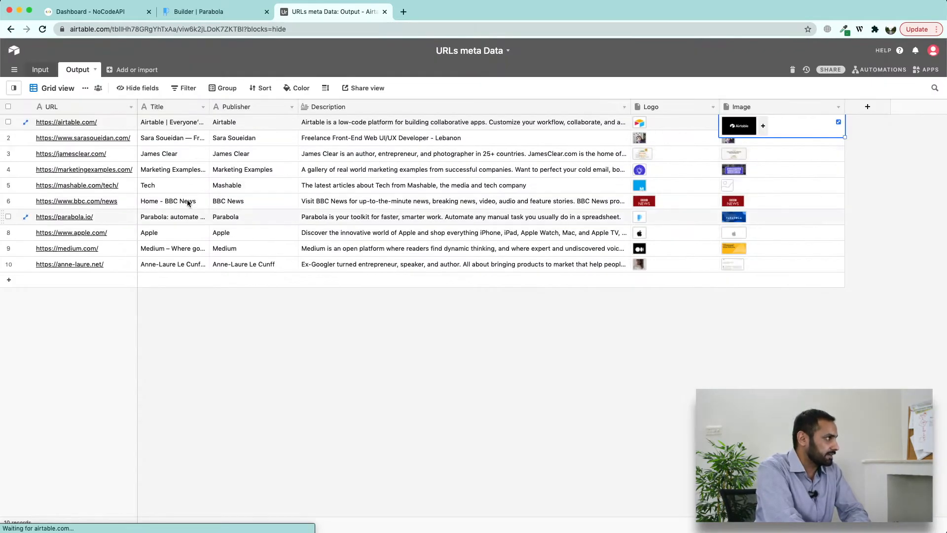
left_click(13, 54)
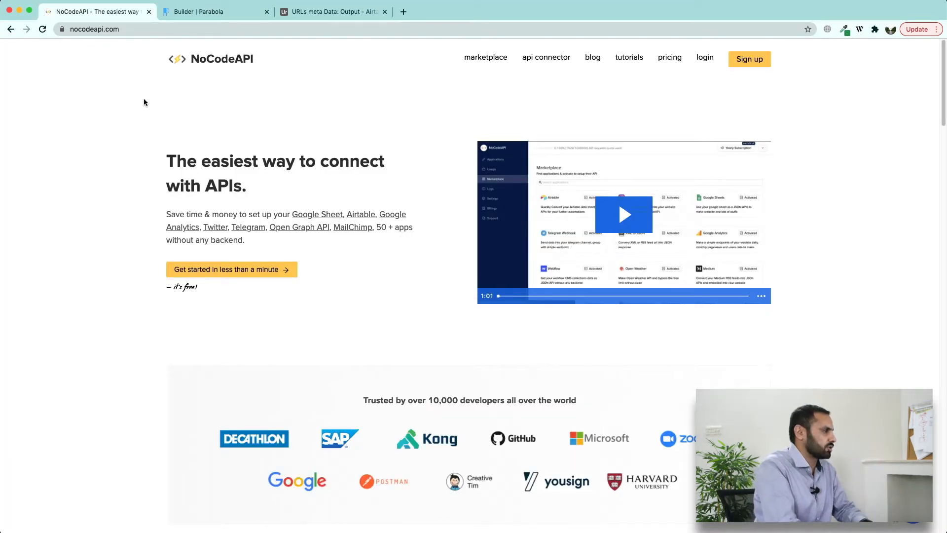
Log in to NoCodeAPI, search the marketplace for "open" and open the Open Graph API
left_click(707, 61)
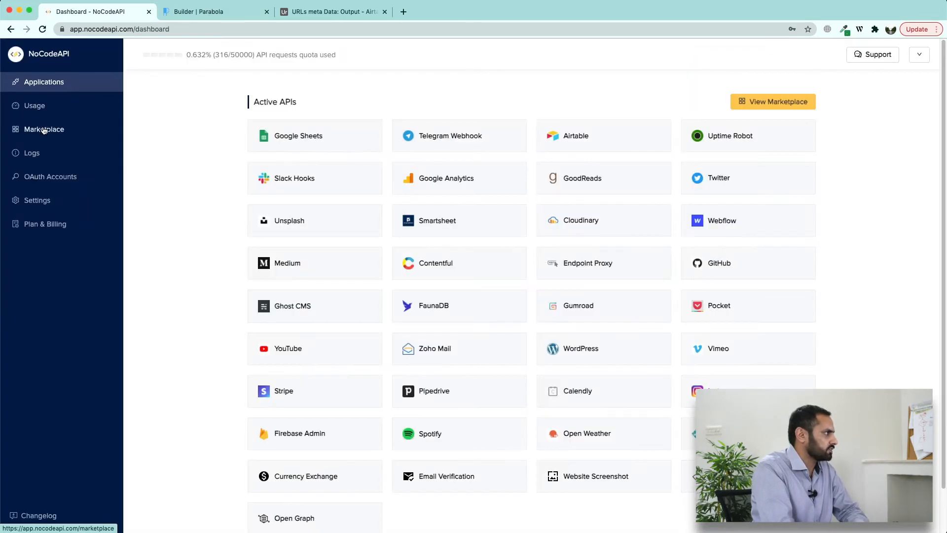
left_click(57, 133)
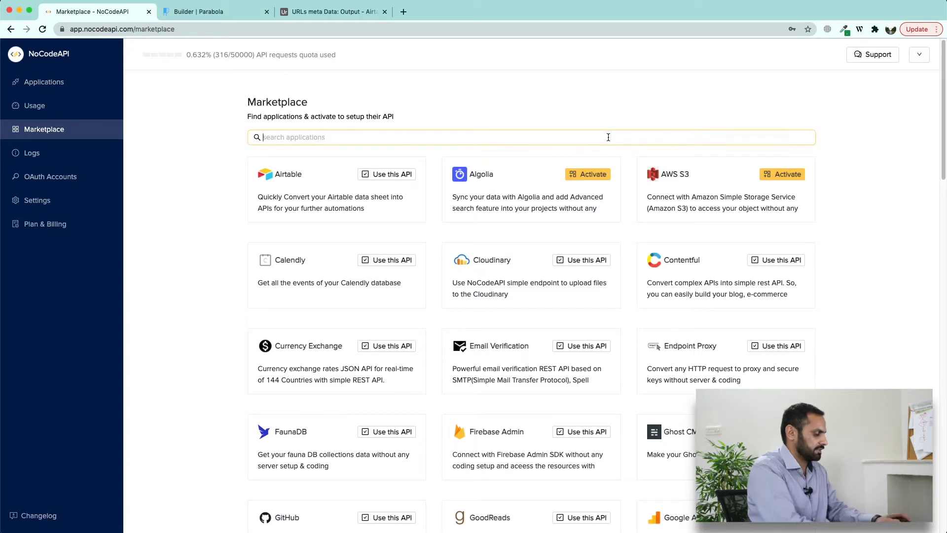
type("open")
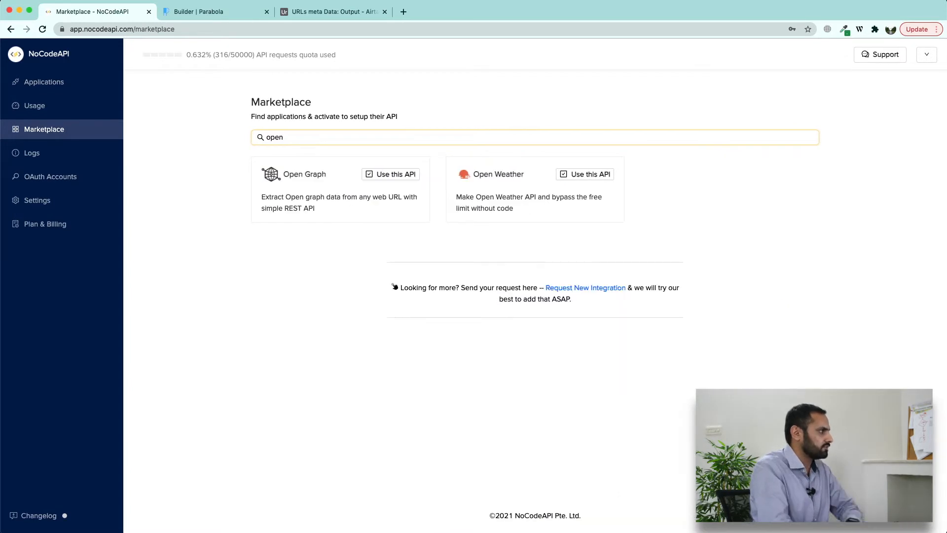
left_click(390, 174)
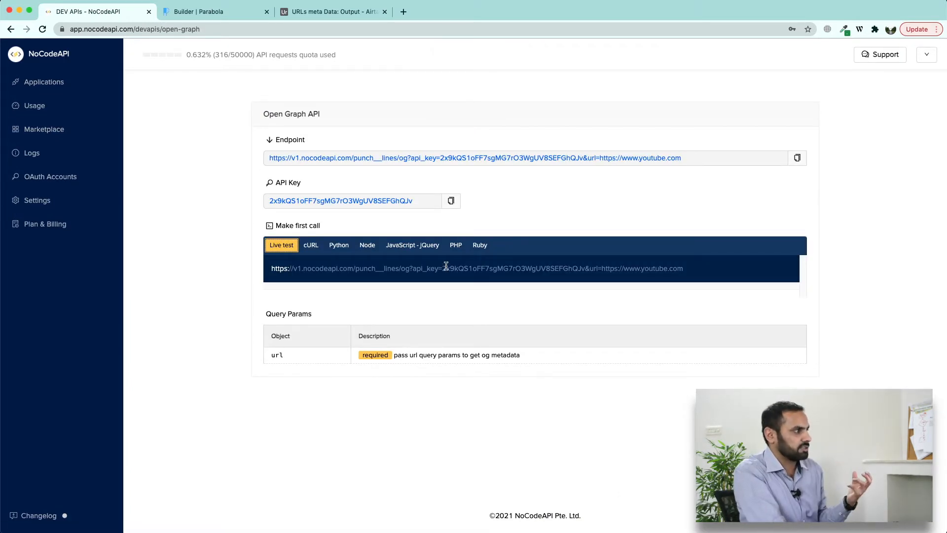
Copy the Open Graph endpoint, including its API key, and load it in a new browser tab
left_click_drag(681, 159, 602, 163)
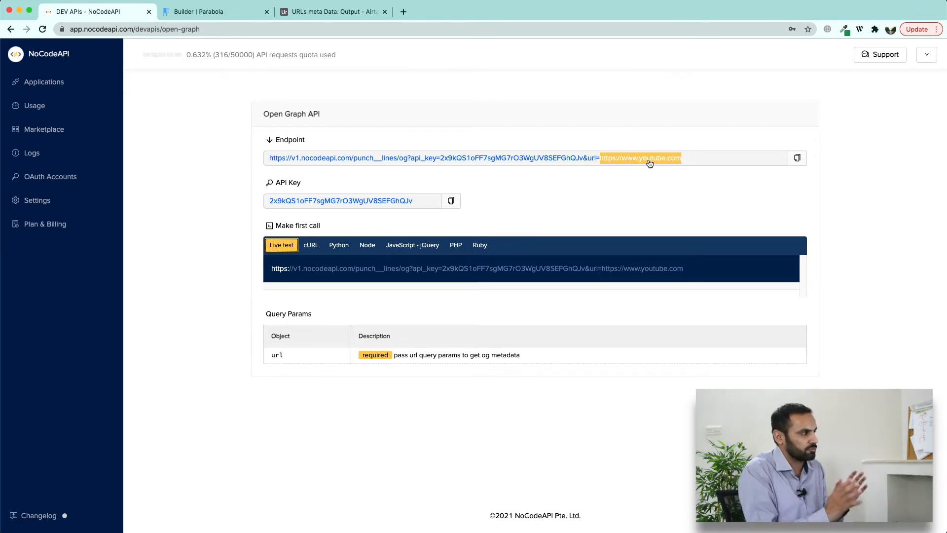
left_click(796, 158)
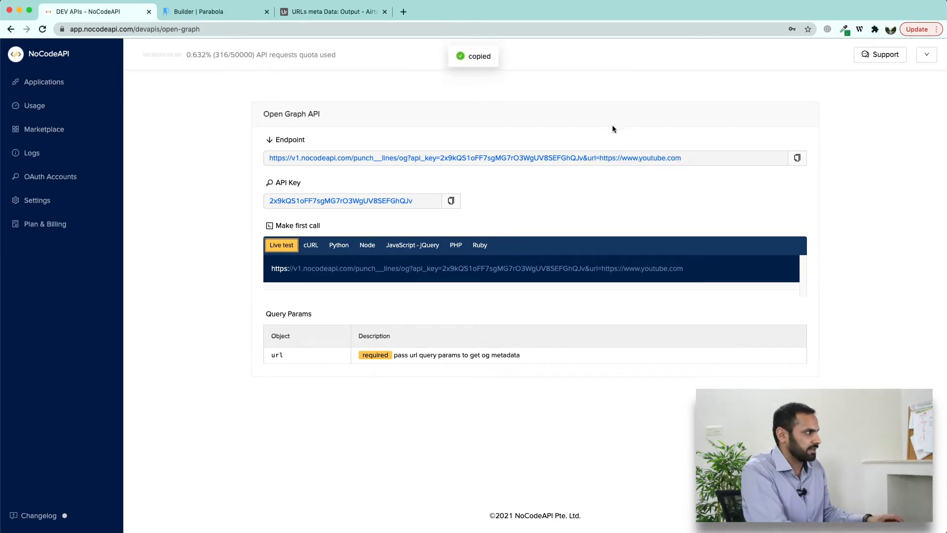
key("super+t")
key("super+v")
key("Return")
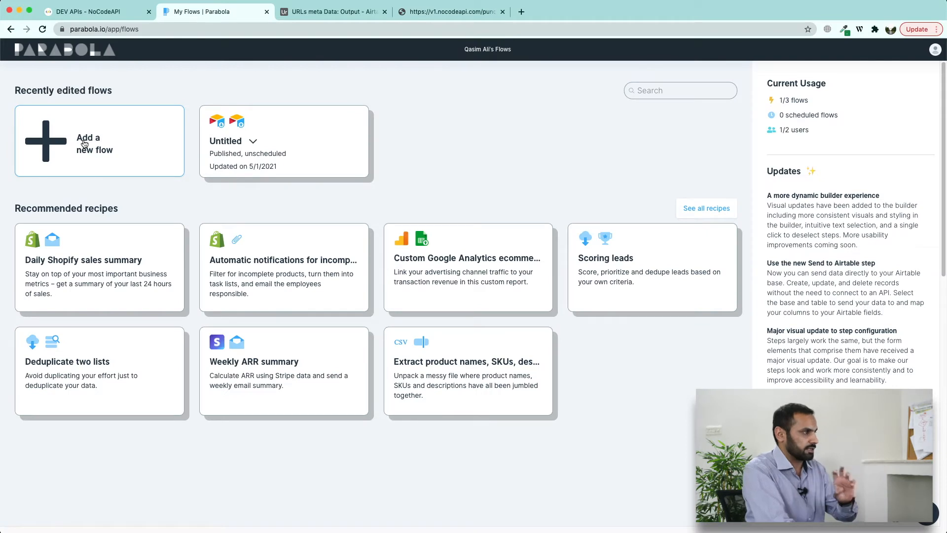
Create a new flow in Parabola and place a Pull from Airtable step on the canvas
left_click(88, 162)
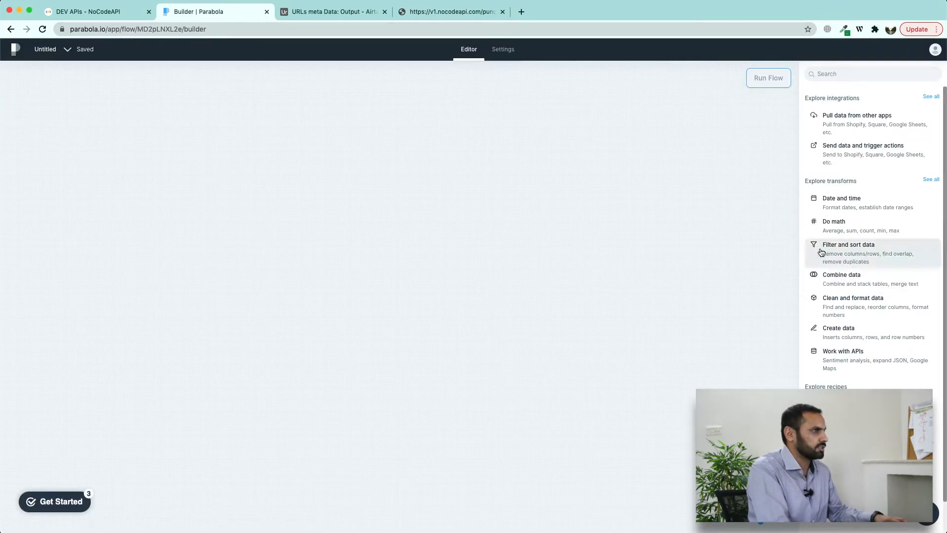
left_click(844, 117)
left_click_drag(833, 122, 193, 265)
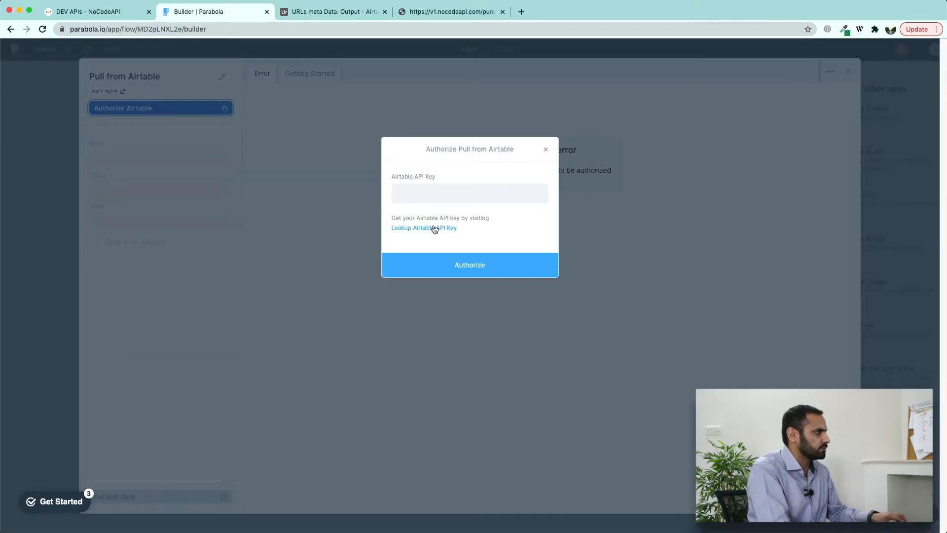
Copy the API key from the Airtable account page and authorize the Pull from Airtable step with it
left_click(433, 229)
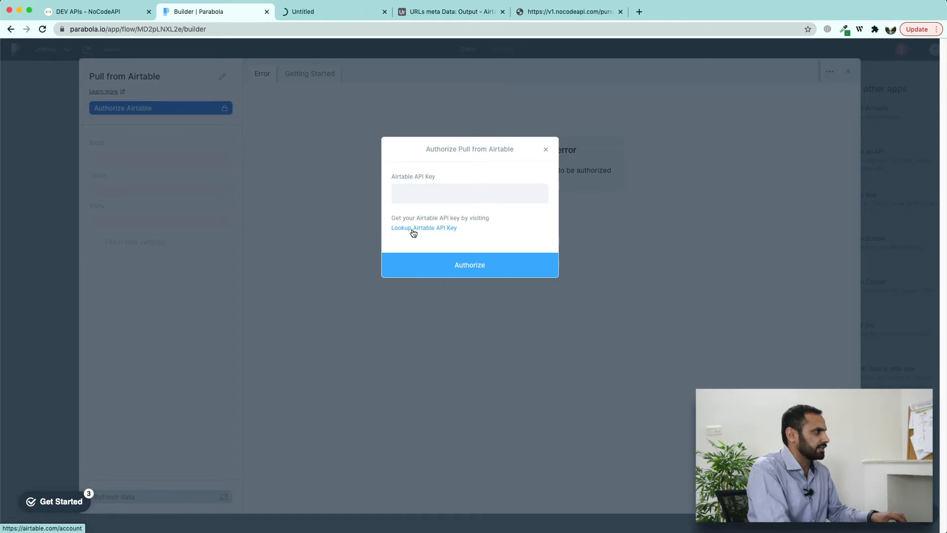
left_click(317, 16)
double_click(391, 405)
key("ctrl+w")
left_click(437, 193)
key("ctrl+v")
left_click(481, 271)
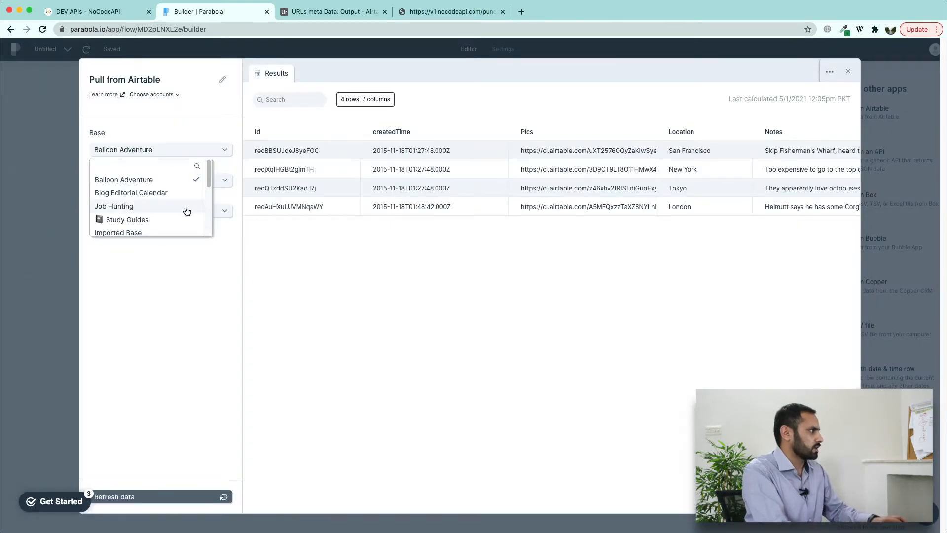
Set the pull step's base to URLs meta Data and fetch the new settings for its Input table
scroll(186, 211, "down", 5)
left_click(121, 177)
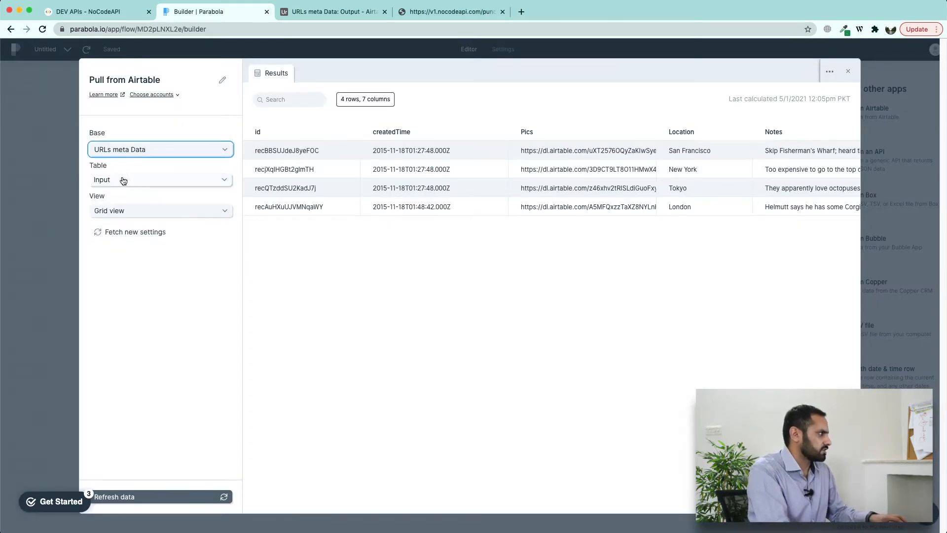
left_click(162, 232)
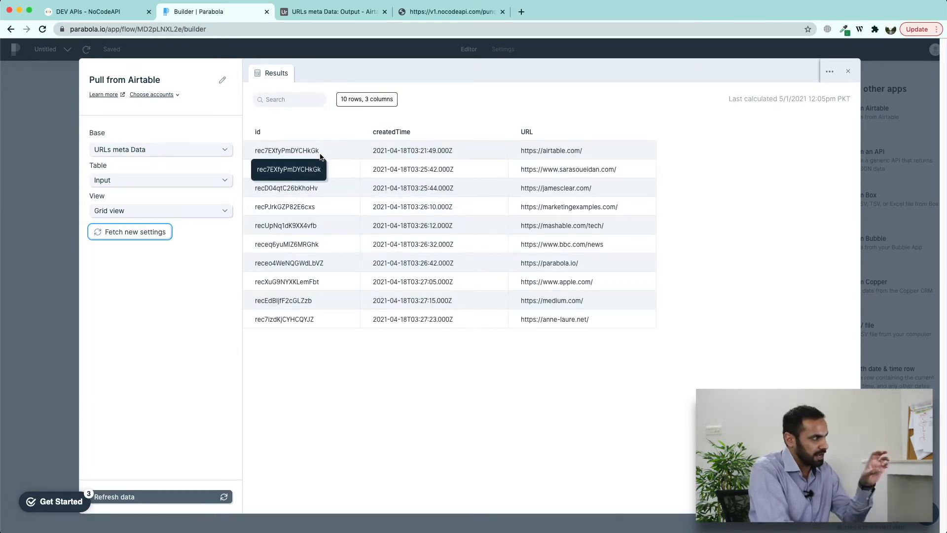
Search the available steps for "enrich" and add Enrich with an API after the Pull from Airtable step
left_click(847, 71)
left_click(817, 70)
left_click(848, 77)
type("enrich")
left_click_drag(819, 141, 283, 264)
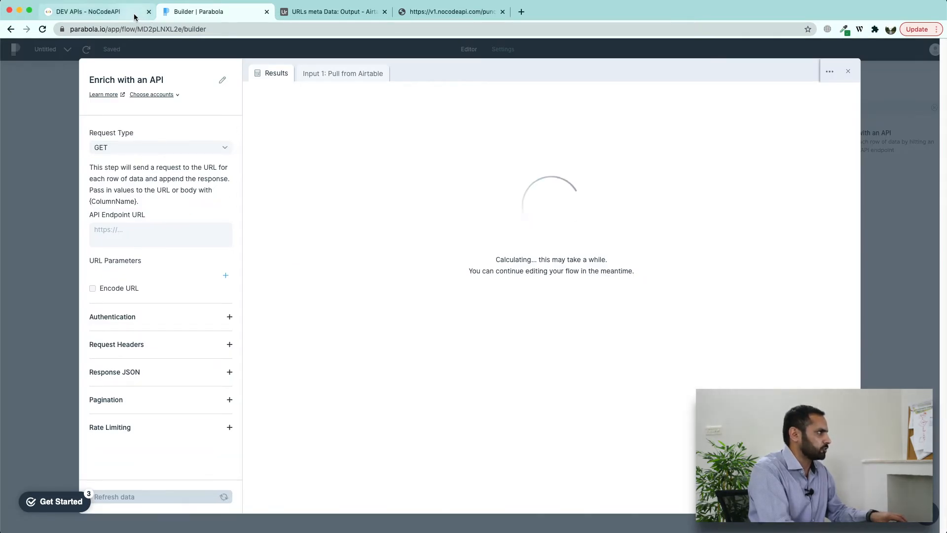
Copy the Open Graph endpoint with its API key from NoCodeAPI into the enrich step's API Endpoint URL
left_click(86, 11)
left_click(797, 159)
left_click(199, 11)
left_click(160, 237)
key("super+v")
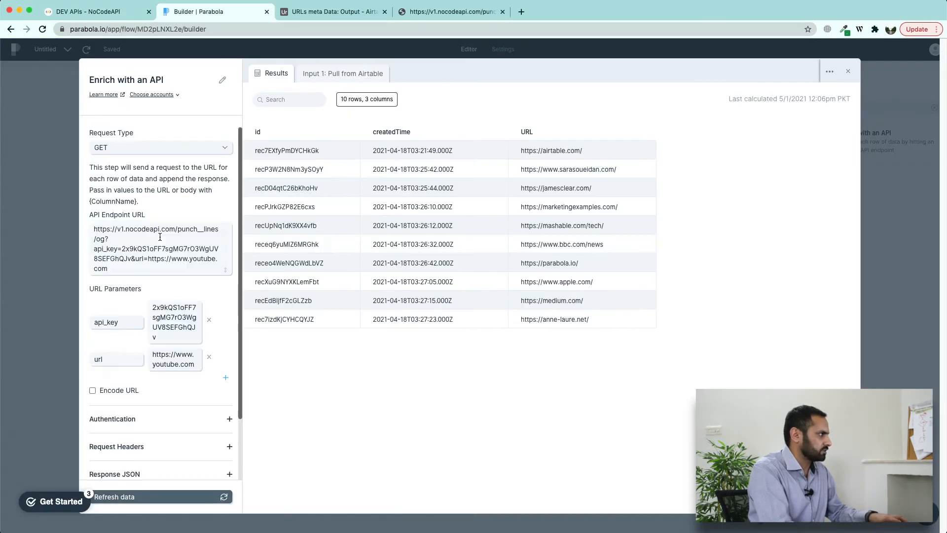
Replace the YouTube address in the endpoint's url parameter with the column reference {URL}
left_click_drag(109, 269, 149, 261)
key("BackSpace")
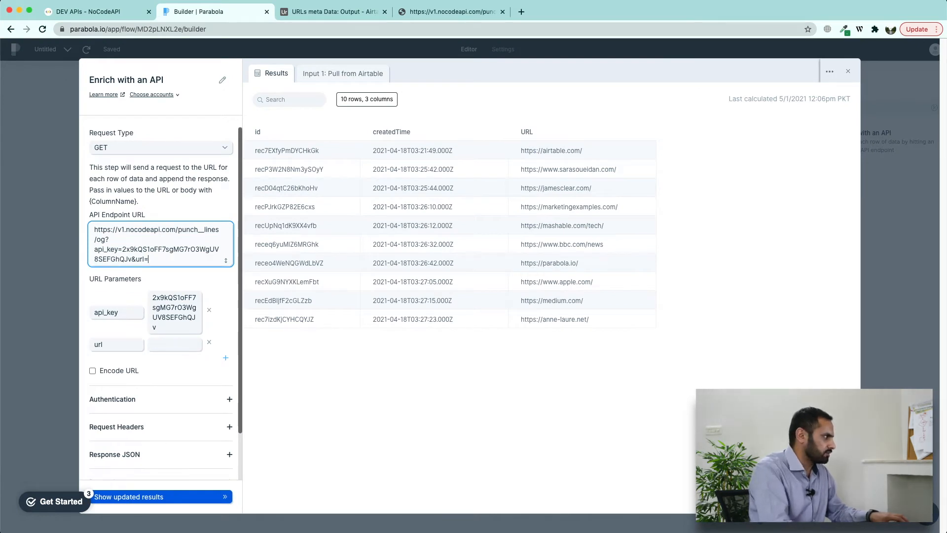
left_click(164, 343)
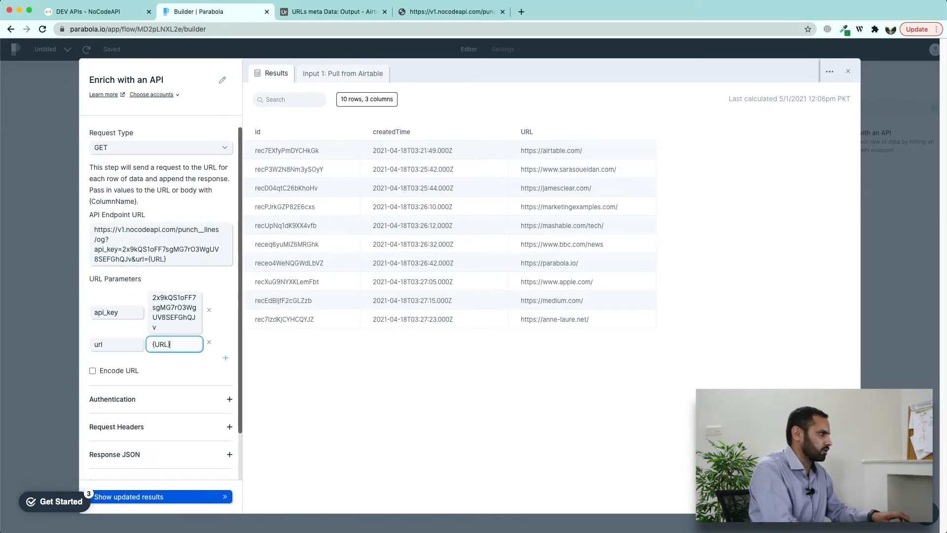
left_click(525, 132)
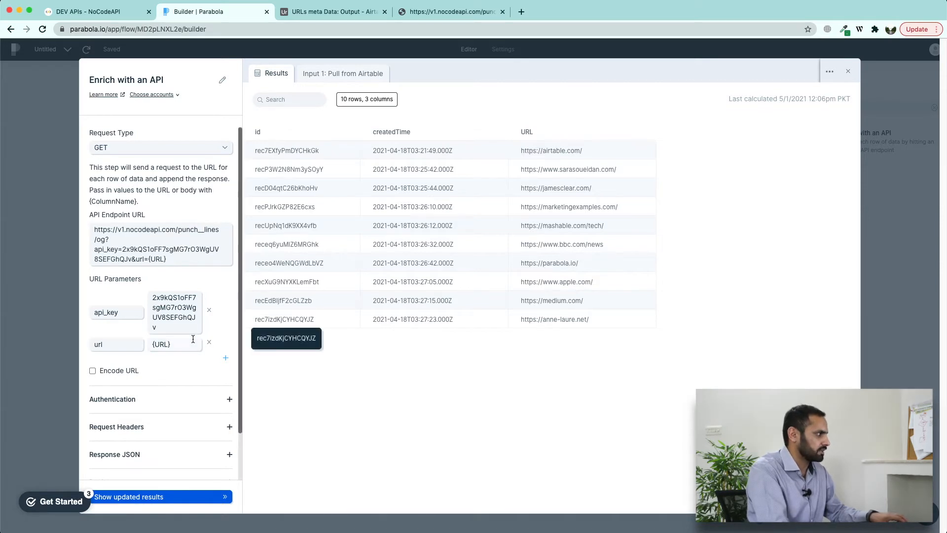
Update the enrich step's results, look through the returned api columns and close the step
left_click(163, 496)
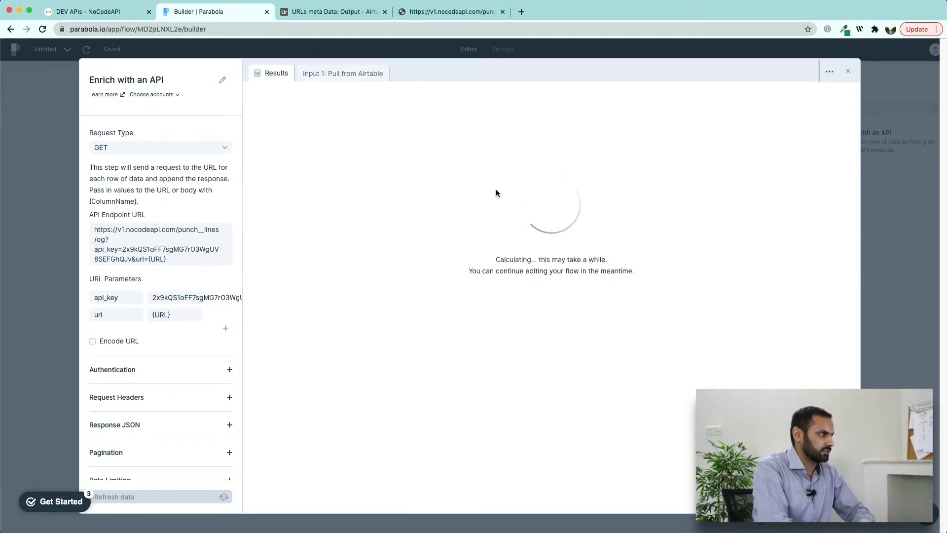
scroll(620, 256, "right", 3)
scroll(622, 261, "right", 10)
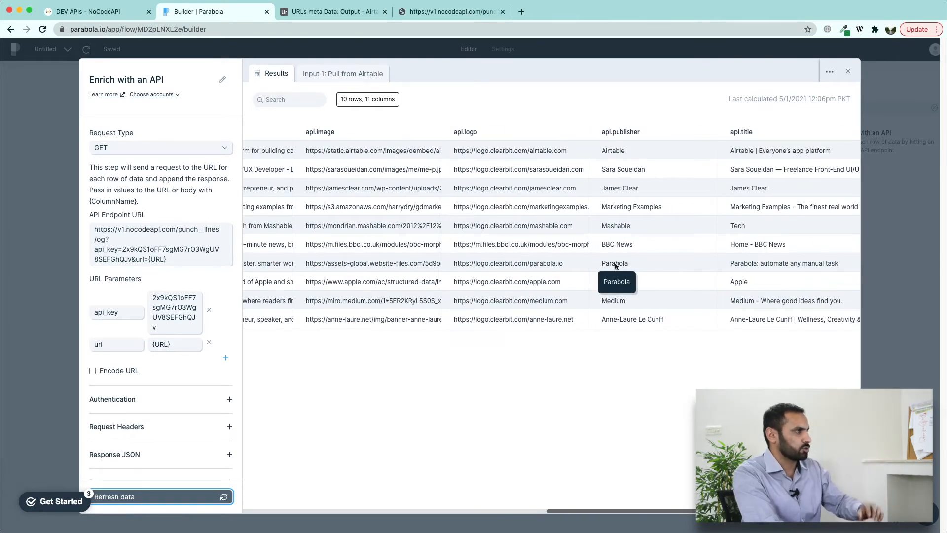
key("Escape")
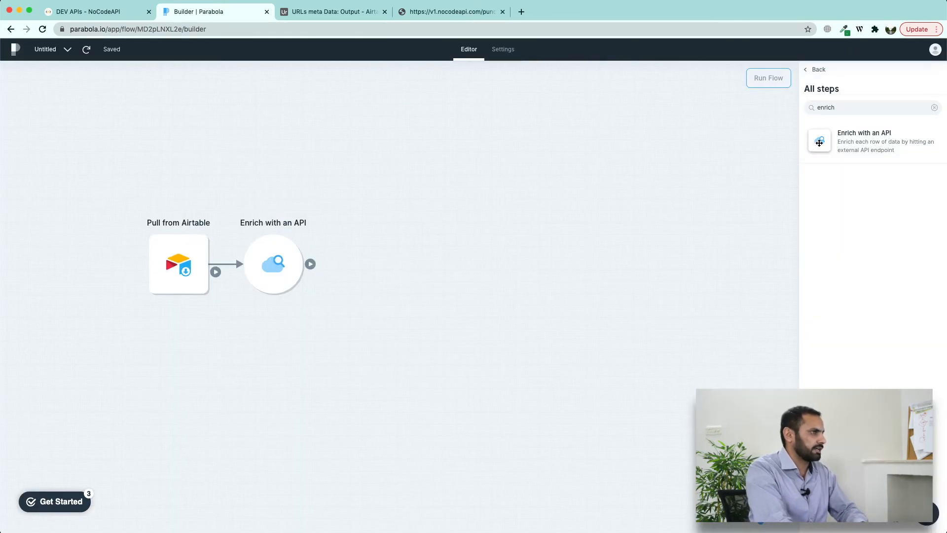
Search the available steps for "send" and add Send to Airtable after the Enrich with an API step
double_click(835, 107)
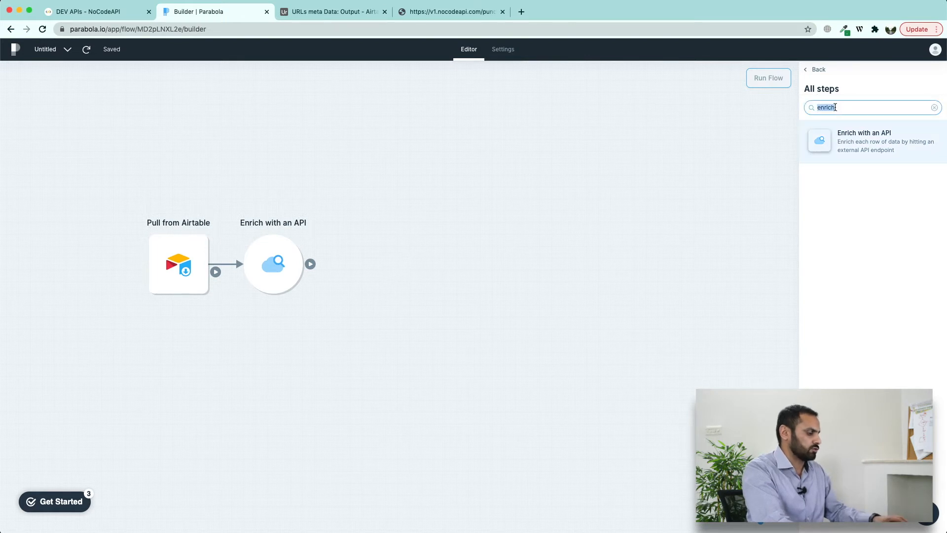
type("send")
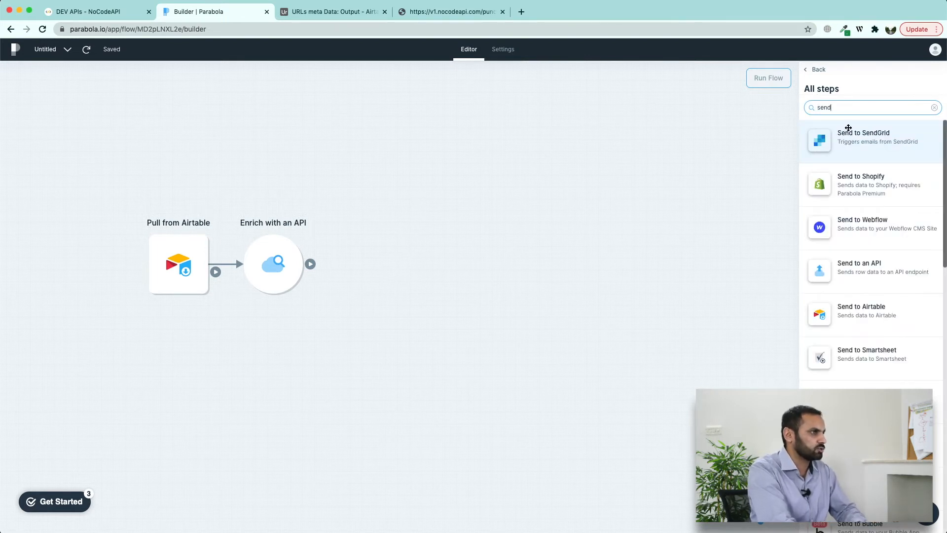
left_click_drag(841, 322, 368, 264)
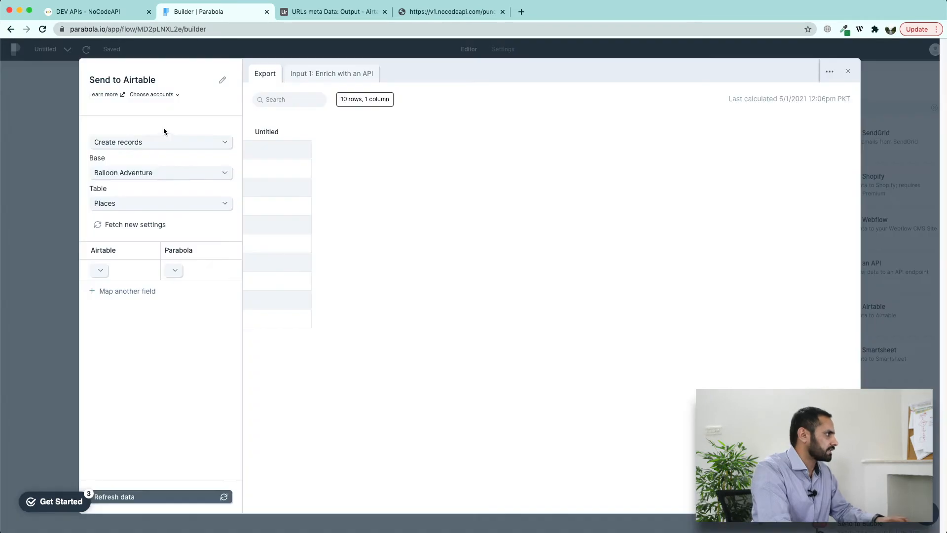
Set the Send to Airtable destination to the Output table of the URLs meta Data base
left_click(181, 144)
left_click(181, 144)
left_click(220, 175)
scroll(173, 227, "down", 5)
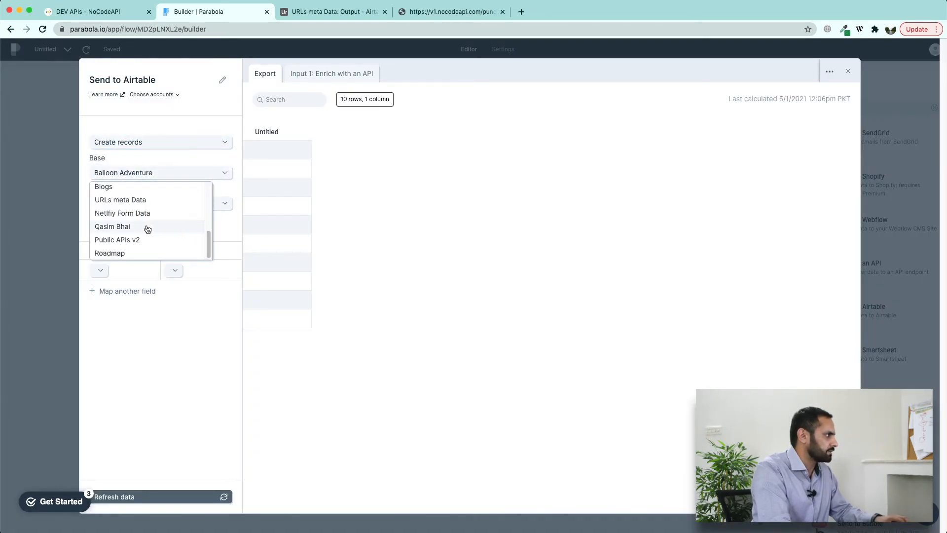
left_click(135, 202)
left_click(154, 207)
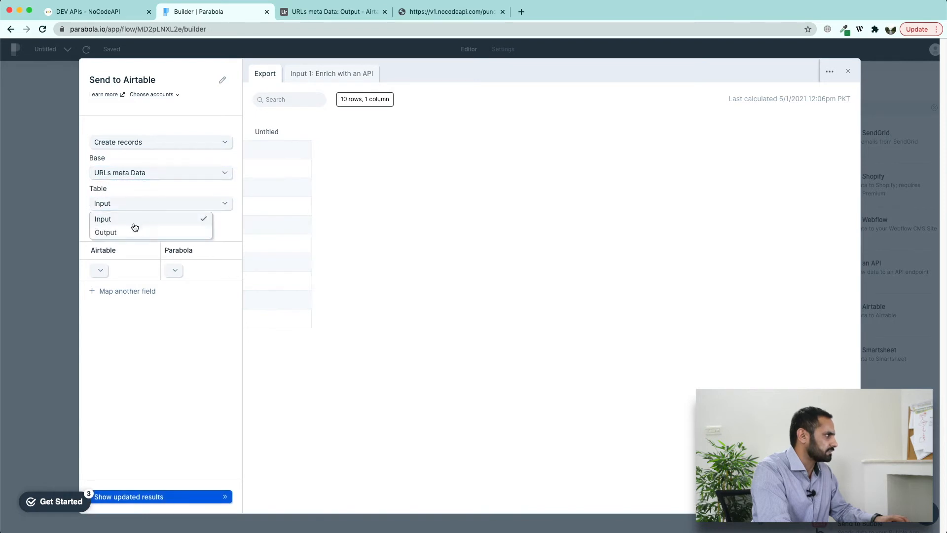
left_click(129, 233)
Add four more field mapping rows to the Send to Airtable step
left_click(132, 291)
left_click(131, 312)
left_click(129, 332)
left_click(127, 353)
Map the Airtable URL field to the Parabola URL column in the first mapping row
left_click(100, 270)
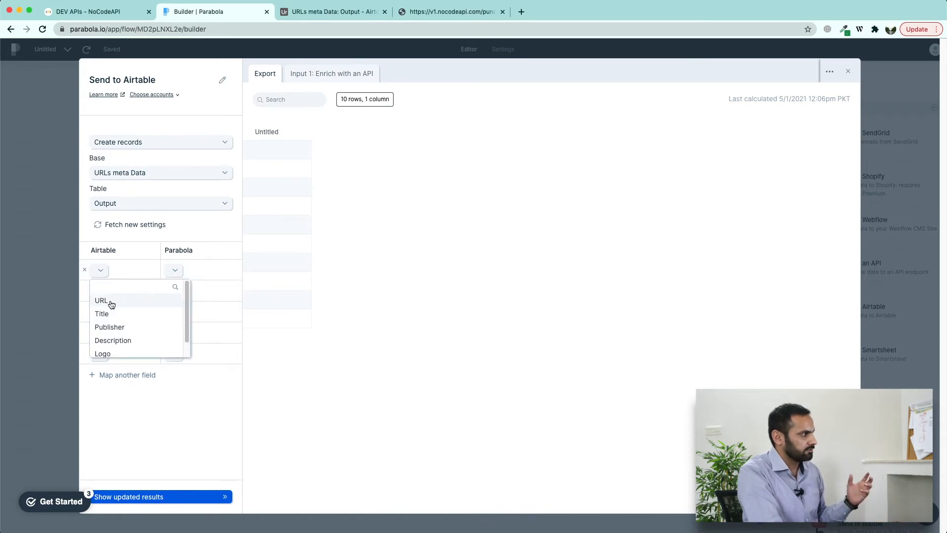
left_click(111, 302)
left_click(174, 270)
left_click(187, 326)
Map the Airtable Publisher field to the api.publisher column in the second mapping row
left_click(101, 290)
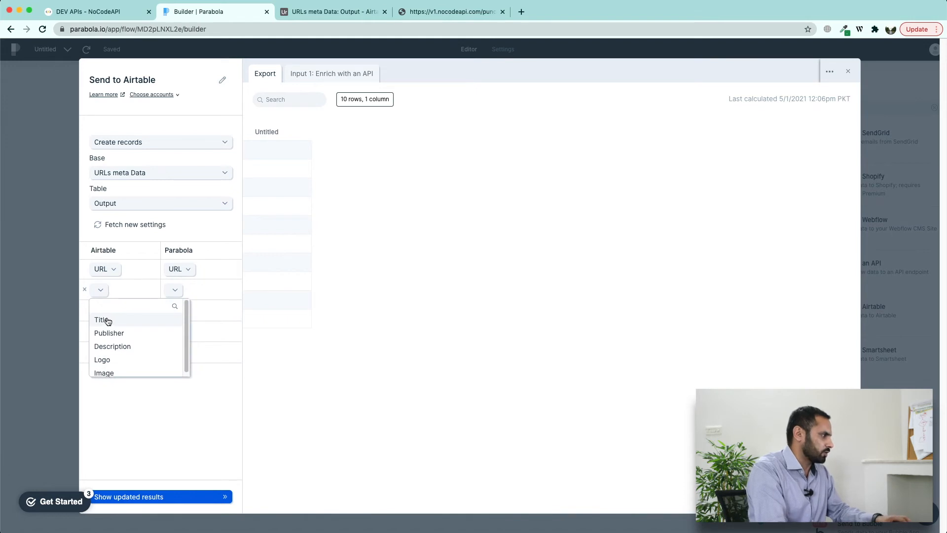
left_click(119, 320)
left_click(100, 290)
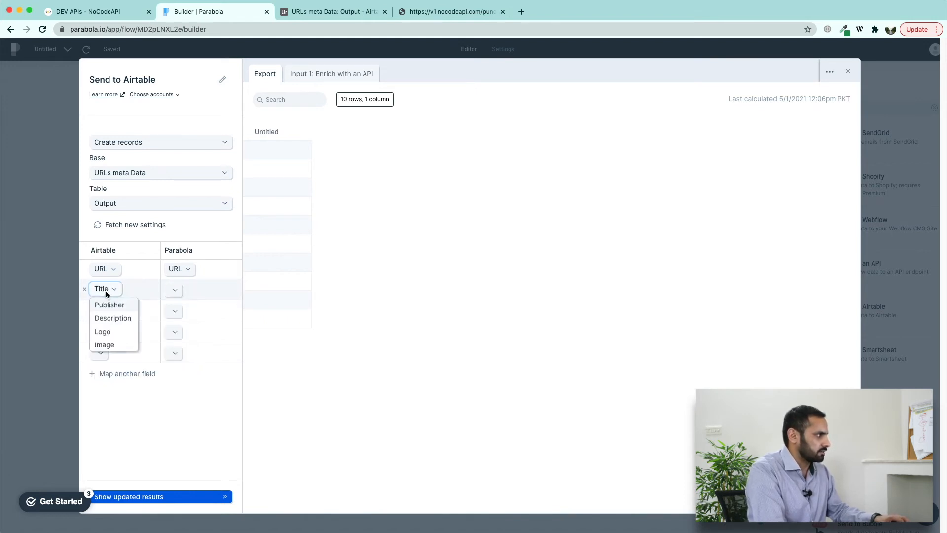
left_click(110, 304)
left_click(174, 290)
scroll(188, 351, "down", 5)
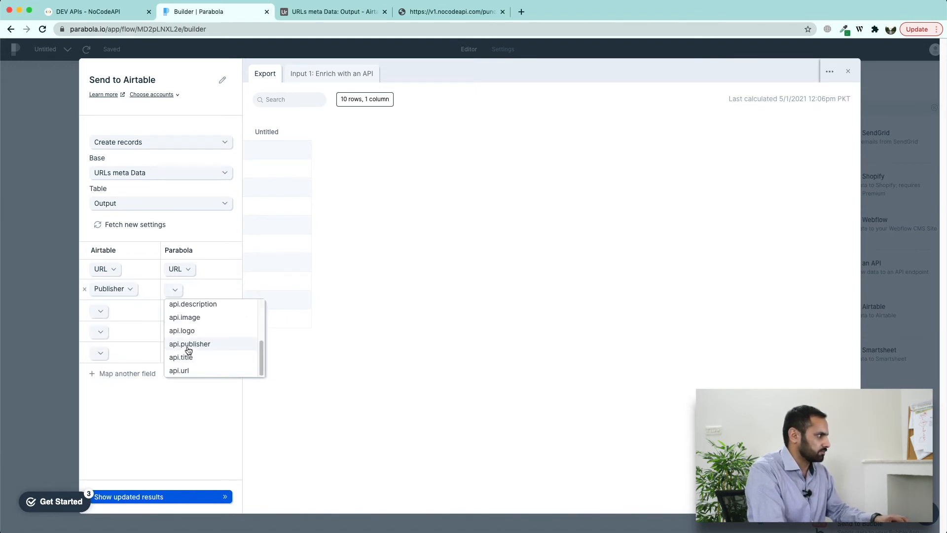
left_click(189, 343)
Map the Airtable Title field to the api.title column in the third mapping row
left_click(100, 311)
left_click(104, 324)
left_click(175, 309)
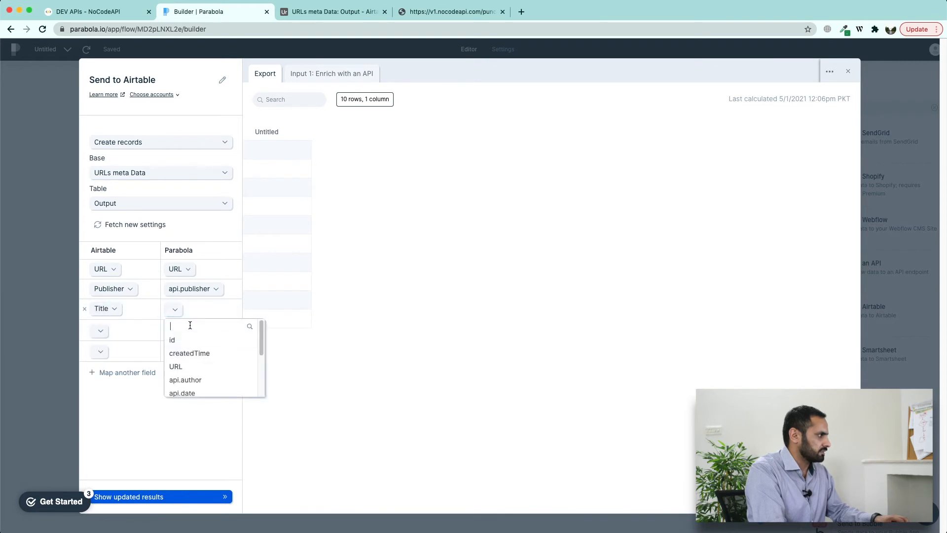
scroll(191, 353, "down", 5)
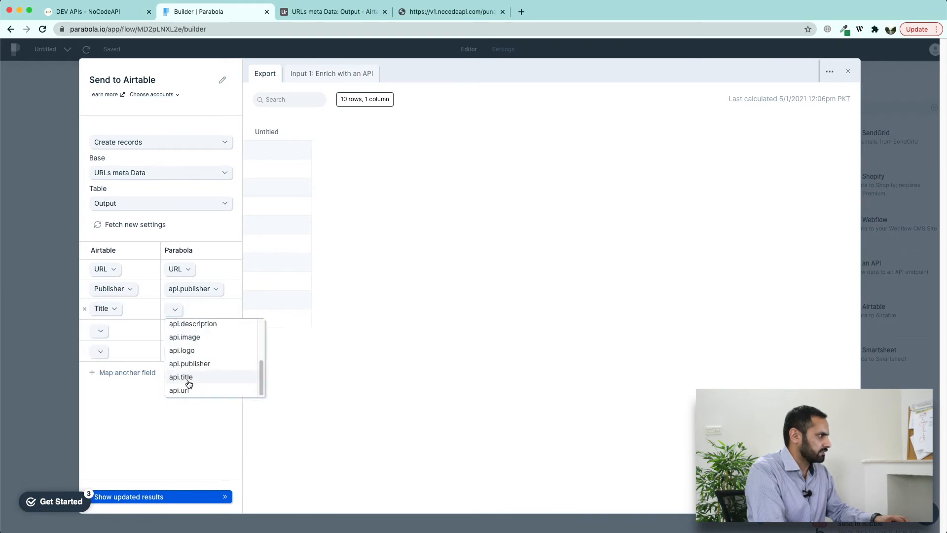
left_click(188, 377)
Map the Airtable Description field to the api.description column in the fourth mapping row
left_click(100, 331)
left_click(111, 342)
left_click(174, 329)
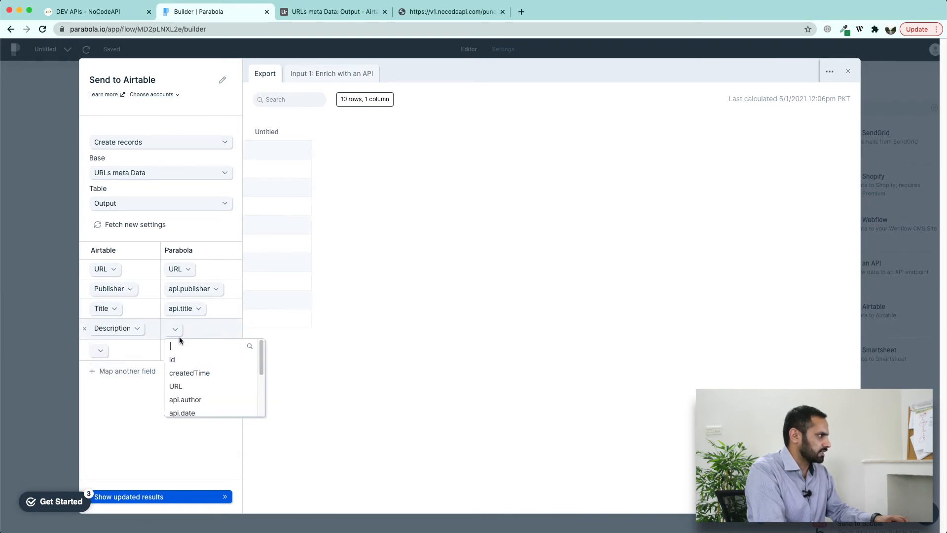
scroll(192, 383, "down", 3)
left_click(191, 342)
Map the Airtable Logo field to the api.logo column in the fifth mapping row
left_click(100, 349)
left_click(103, 364)
left_click(174, 349)
scroll(191, 398, "down", 3)
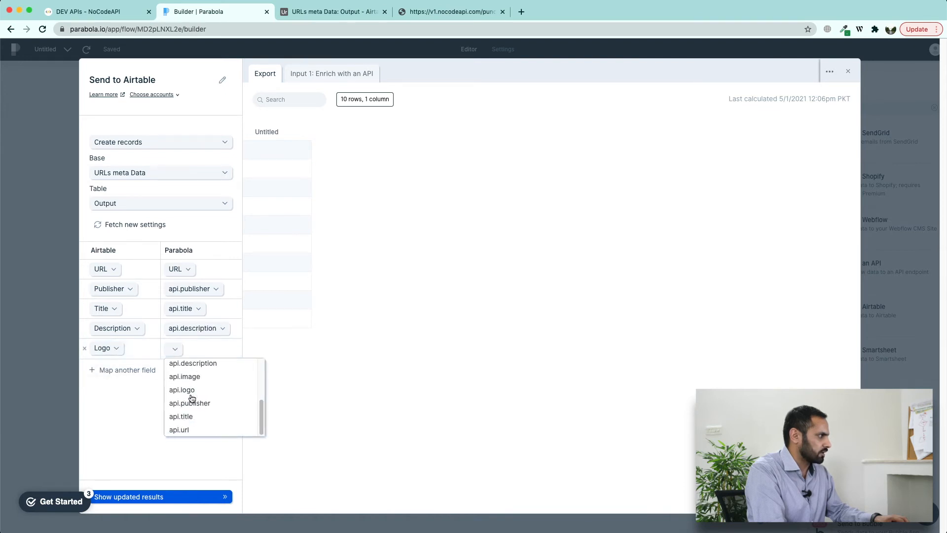
left_click(185, 390)
Add a sixth mapping row and map the Airtable Image field to the api.image column
left_click(112, 370)
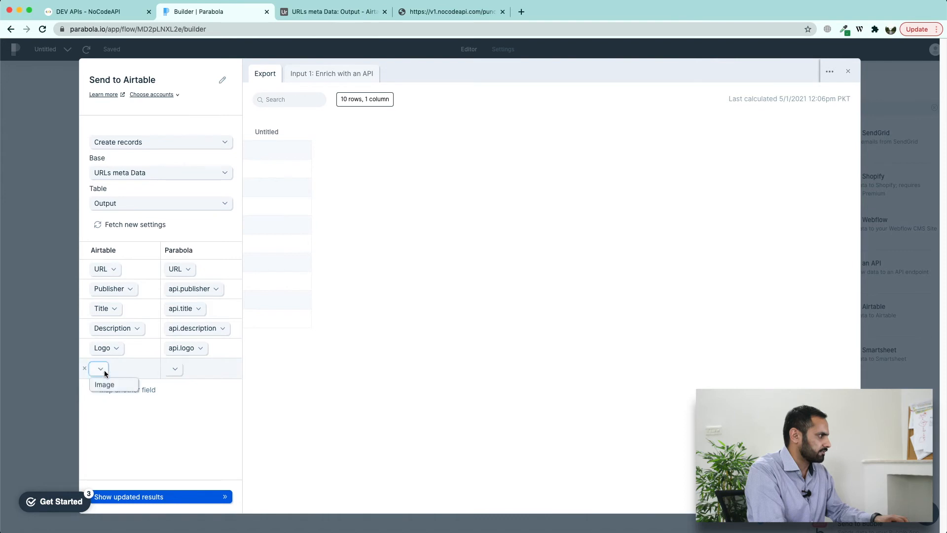
left_click(104, 384)
left_click(174, 369)
scroll(188, 420, "down", 3)
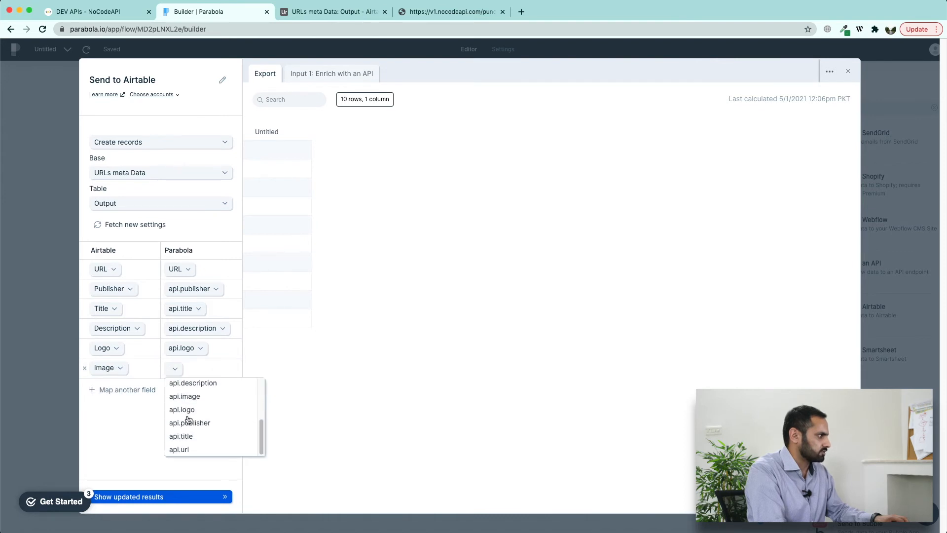
left_click(186, 396)
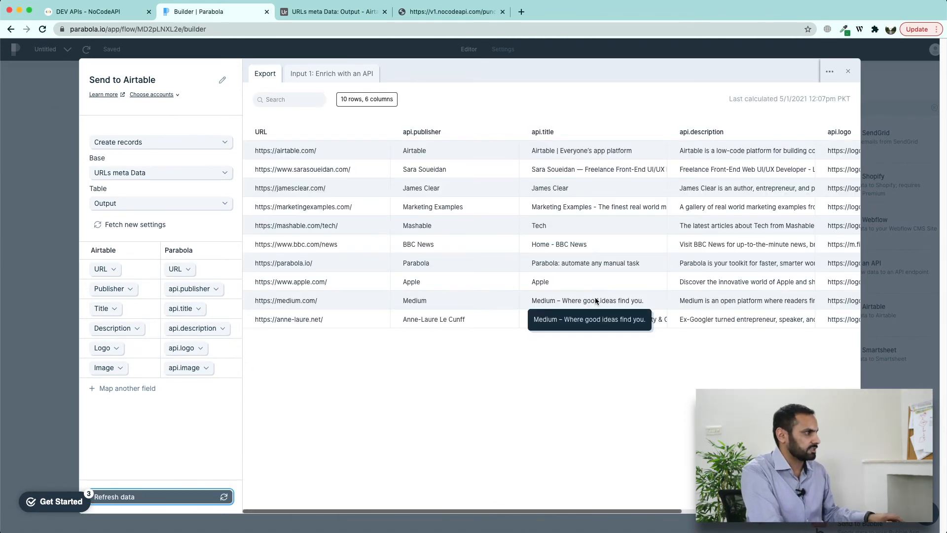
Review all mapped columns in the export preview and close the Send to Airtable settings
scroll(595, 299, "right", 10)
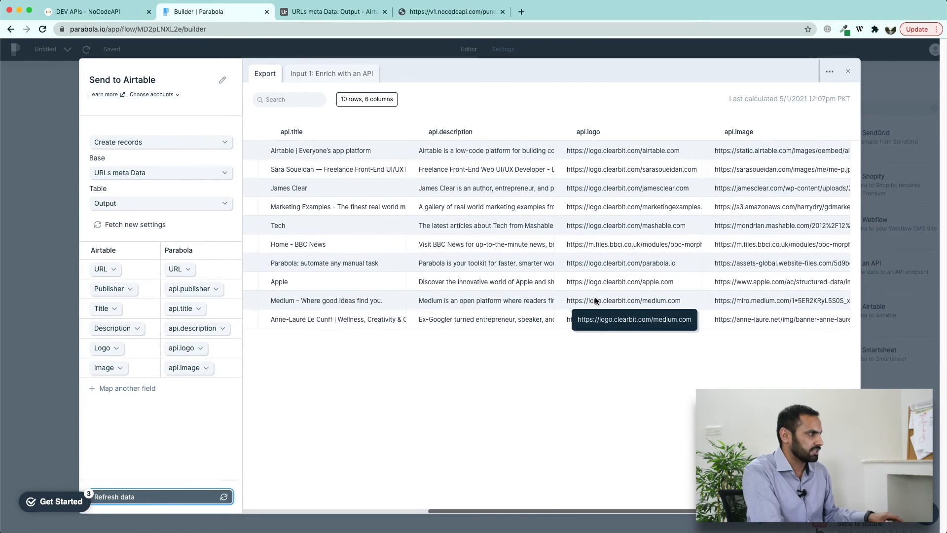
scroll(487, 294, "left", 10)
key("Escape")
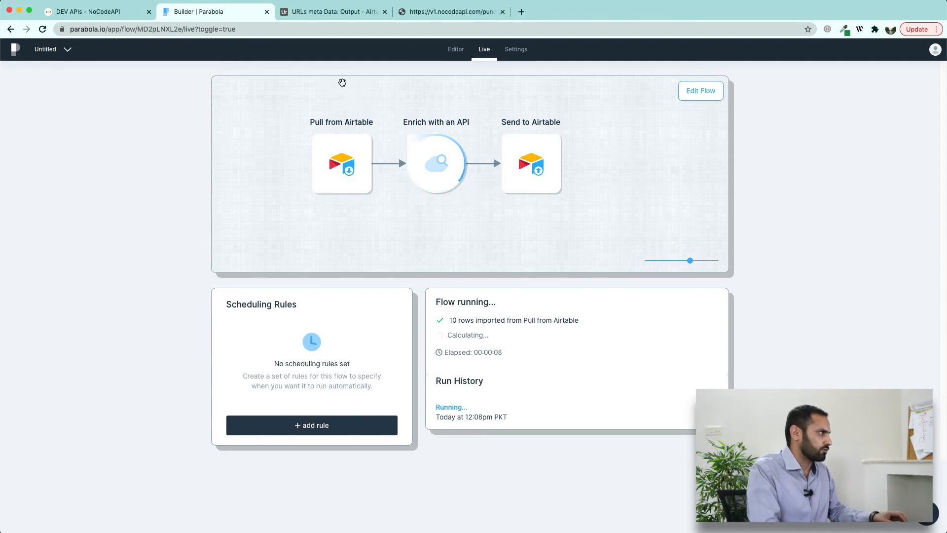
Switch to the URLs meta Data base in Airtable and delete all existing records from the Output table
left_click(335, 14)
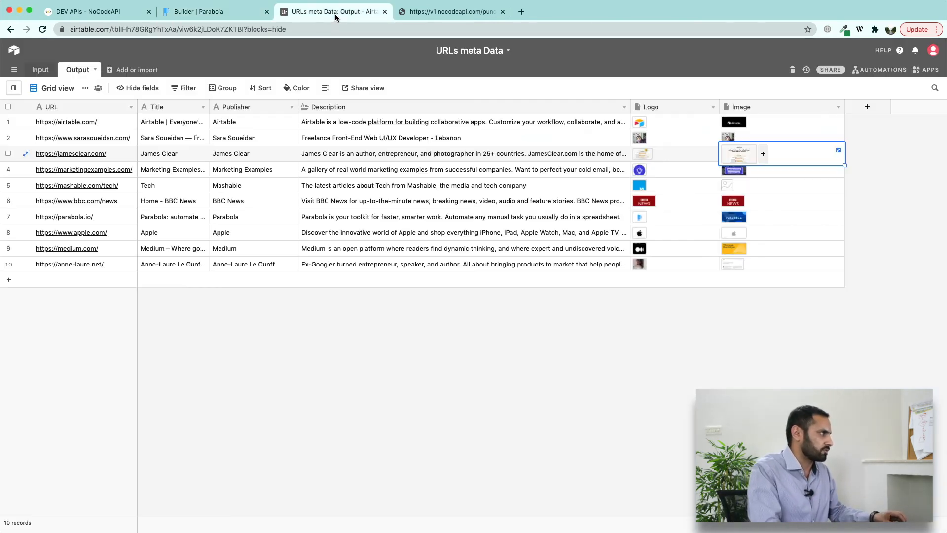
left_click(8, 107)
key("Delete")
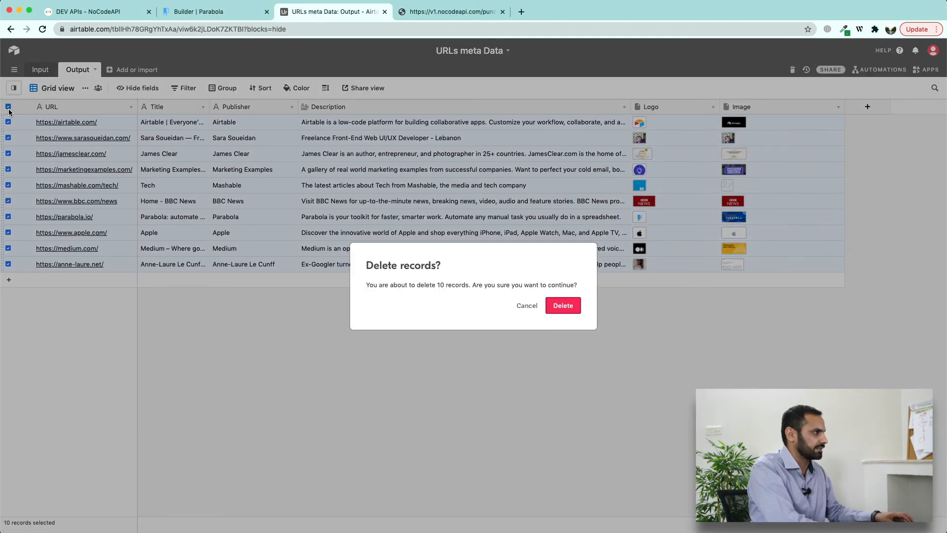
key("Return")
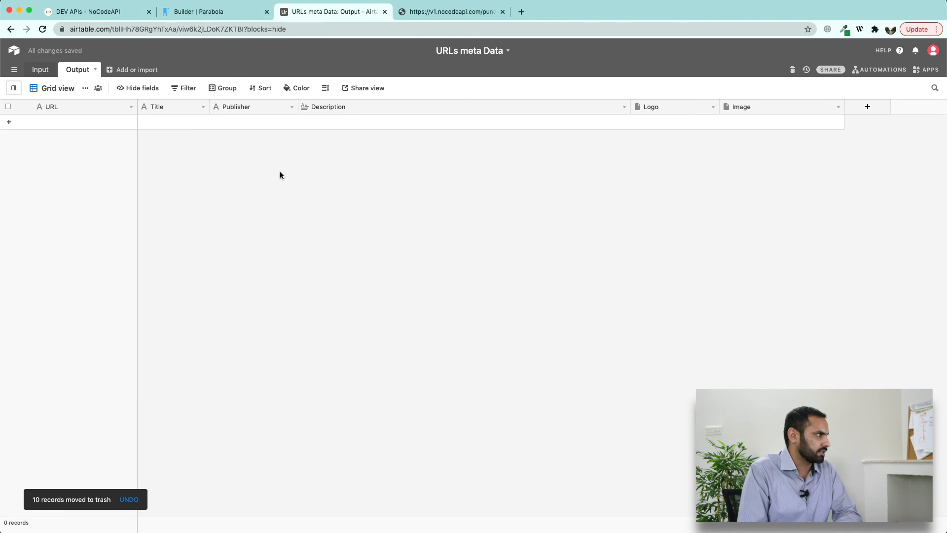
key("super+z")
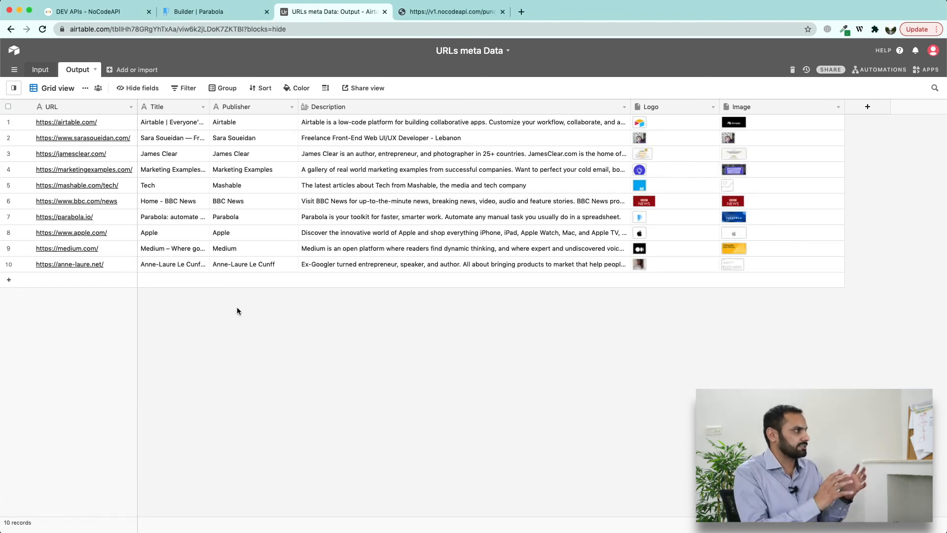